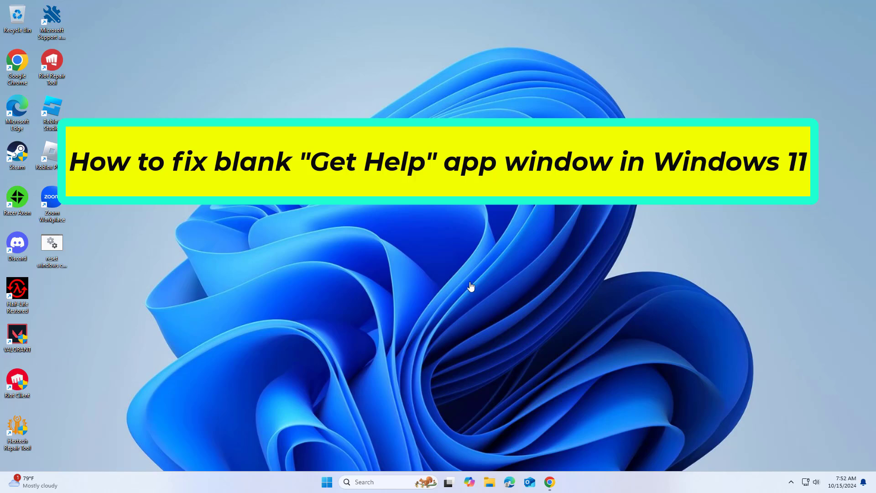
# Search 'fix store' and launch the Windows Store Apps troubleshooter
pyautogui.click(387, 482)
pyautogui.write('f')
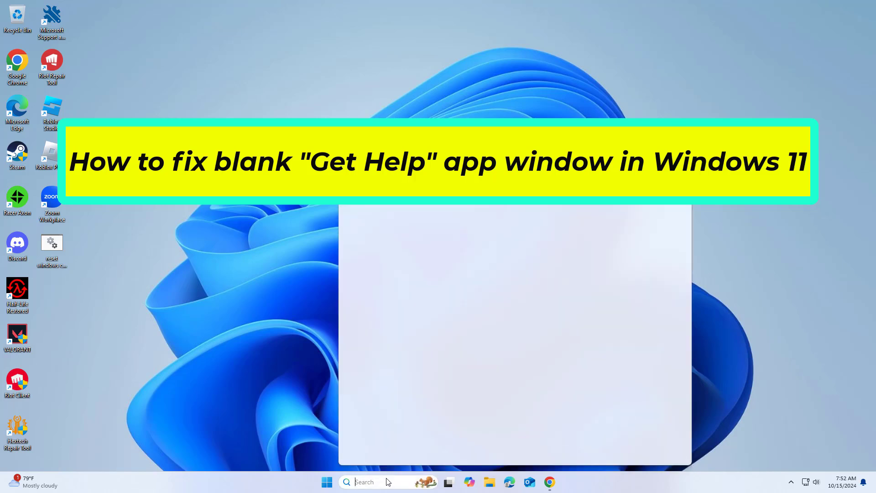
pyautogui.write('i')
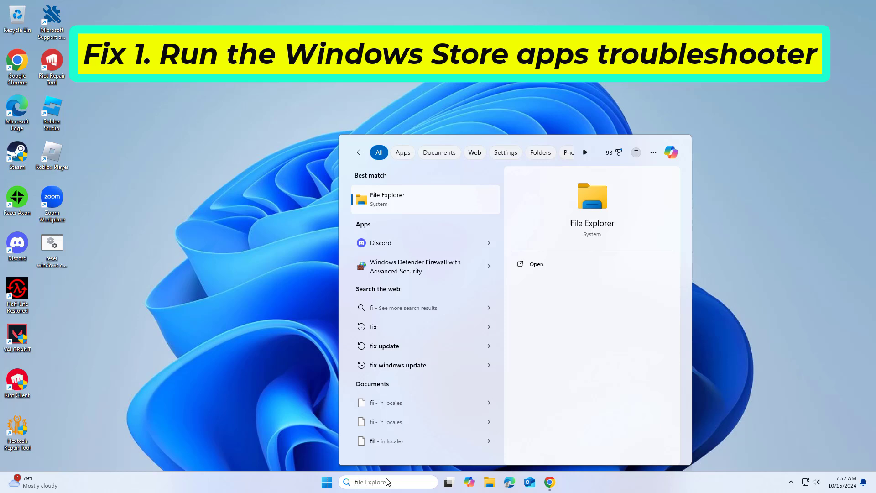
pyautogui.write('x sto')
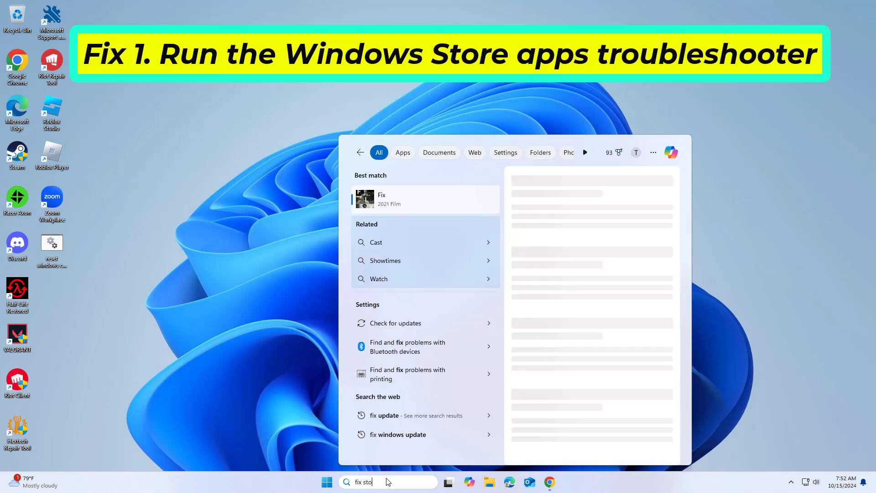
pyautogui.write('re')
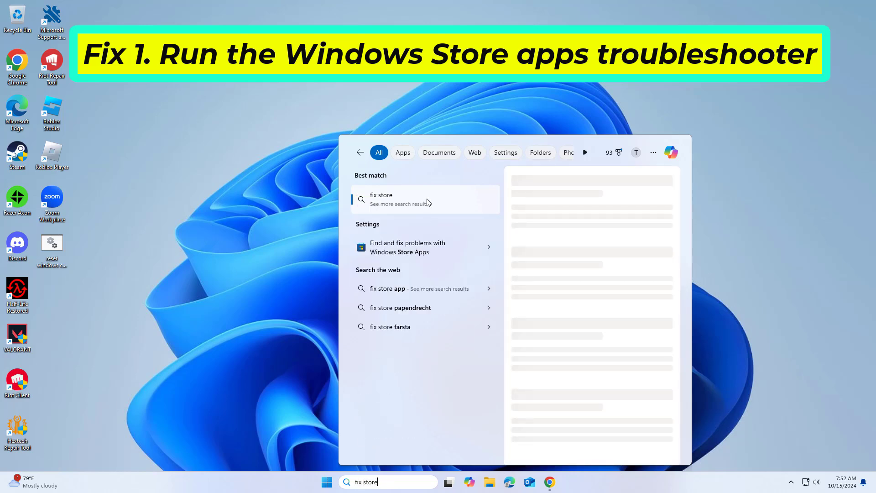
pyautogui.click(420, 250)
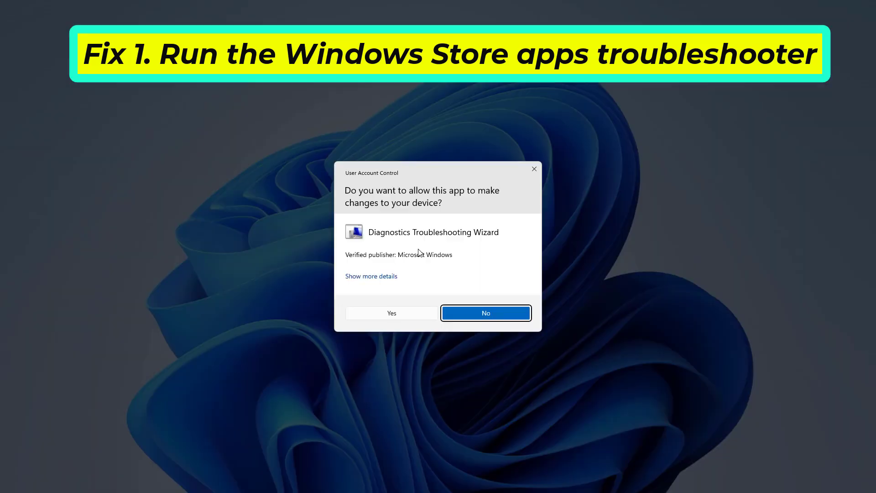
# Approve the permission prompt and start the Store Apps troubleshooter's problem detection
pyautogui.click(385, 315)
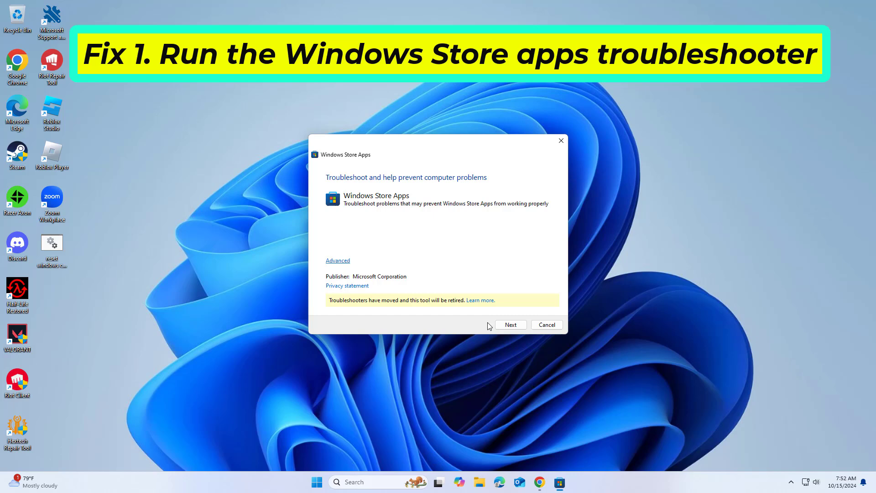
pyautogui.click(510, 324)
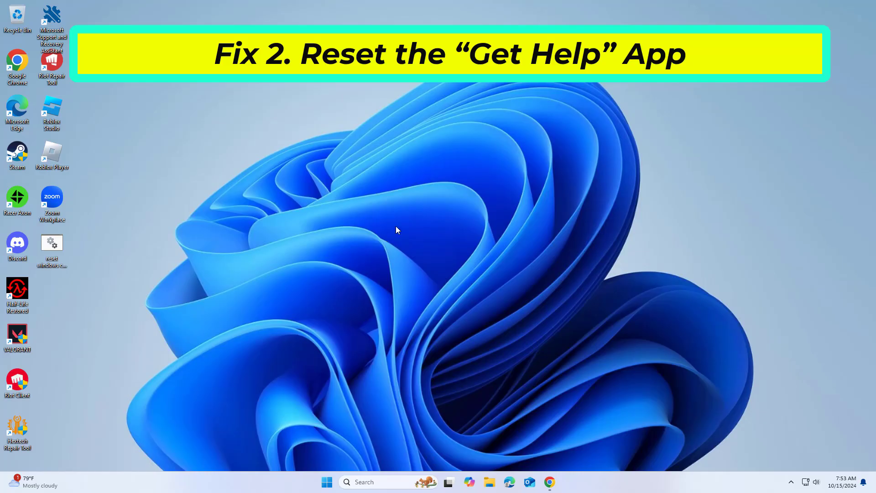
# Search 'get help' and open the Get Help app's App settings page
pyautogui.click(377, 479)
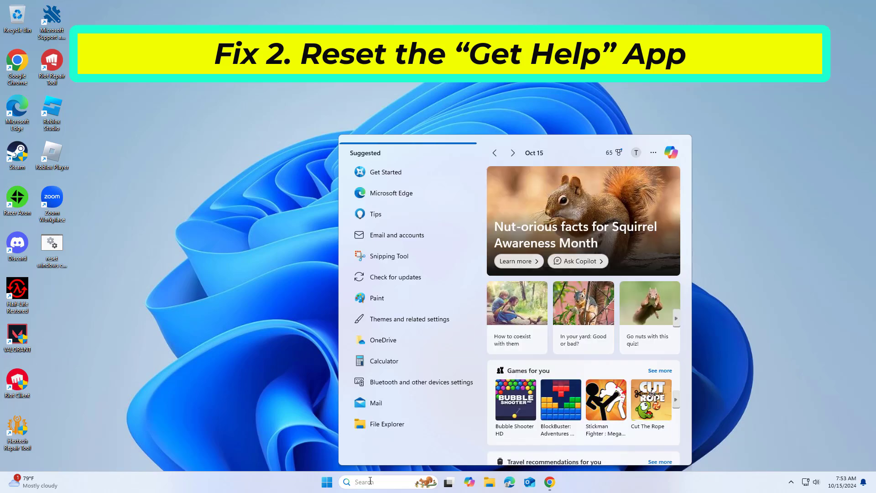
pyautogui.write('get he')
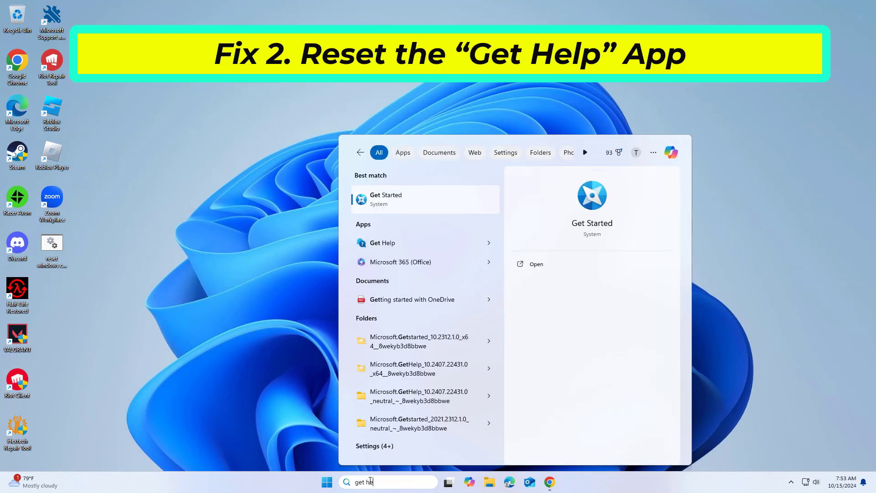
pyautogui.write('lp')
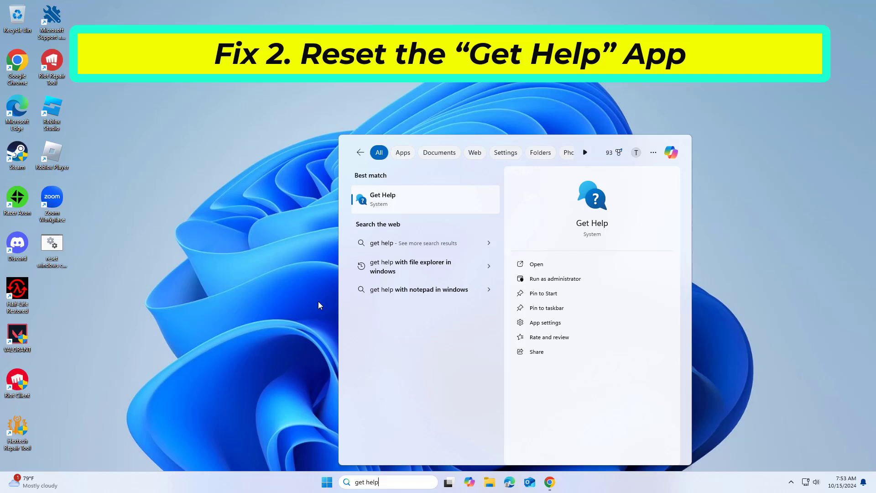
pyautogui.rightClick(383, 197)
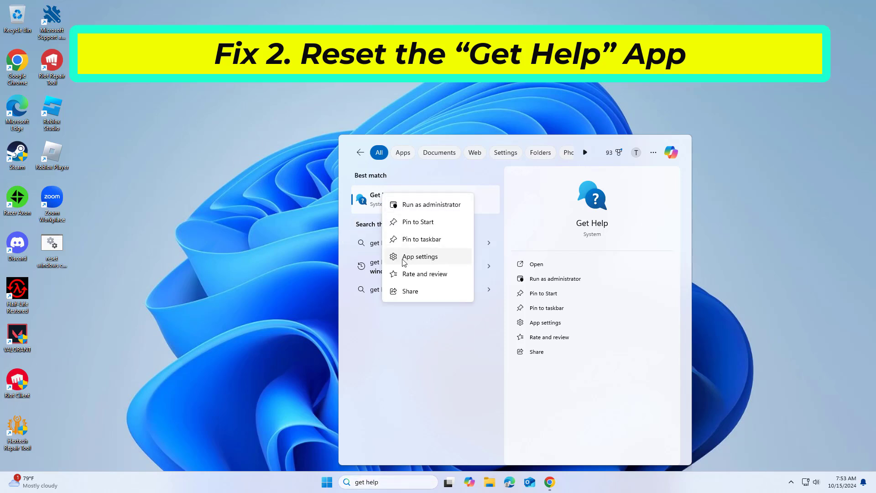
pyautogui.click(431, 261)
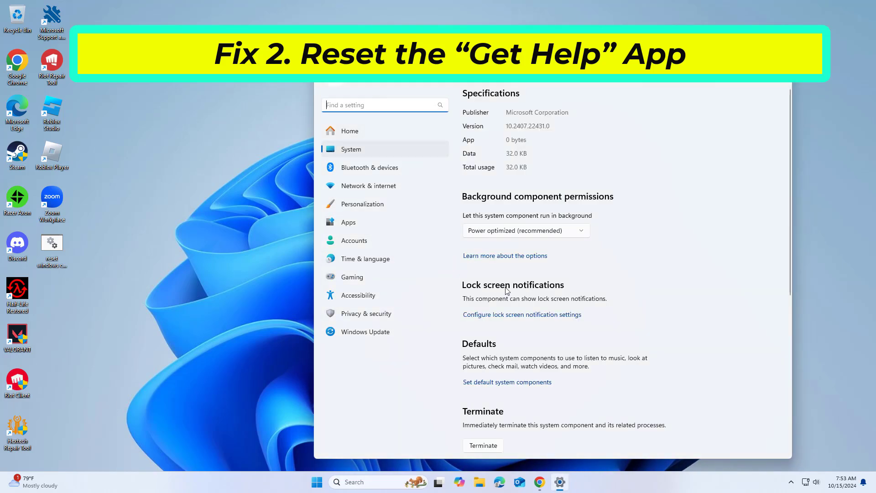
# Repair the Get Help app, reset it and confirm, then close Settings
pyautogui.scroll(-6, 490, 243)
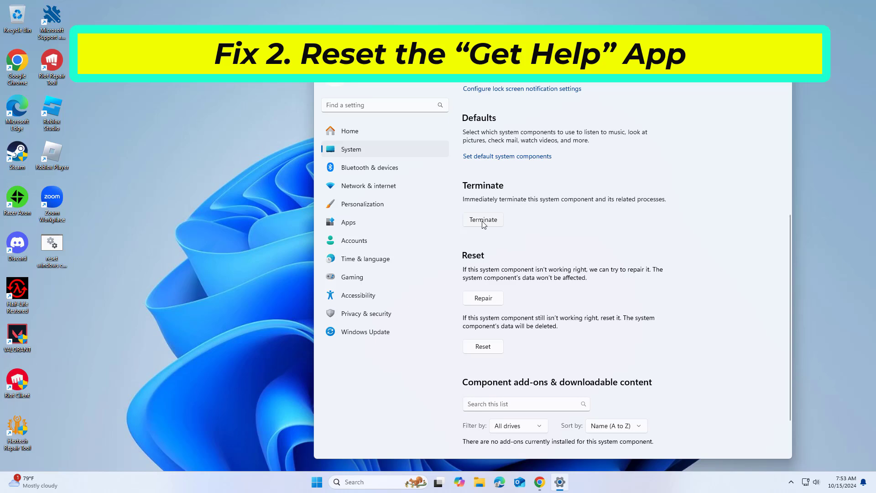
pyautogui.click(484, 297)
pyautogui.click(482, 360)
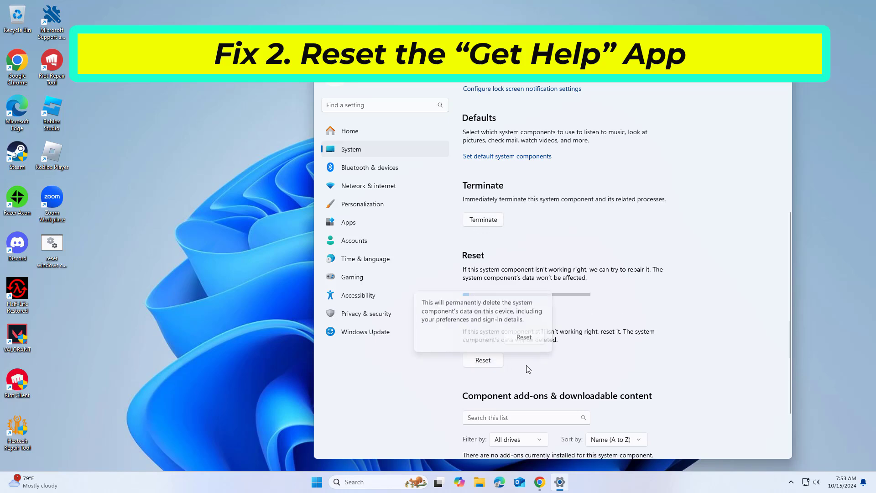
pyautogui.click(523, 336)
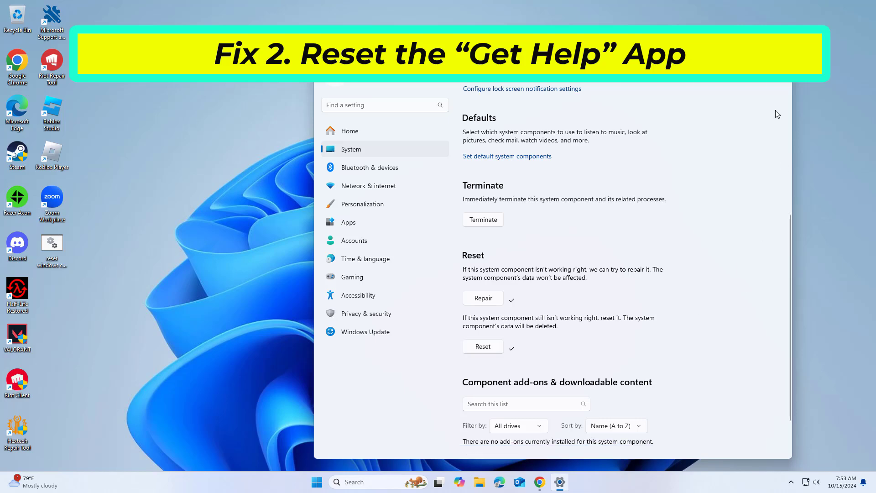
pyautogui.click(781, 60)
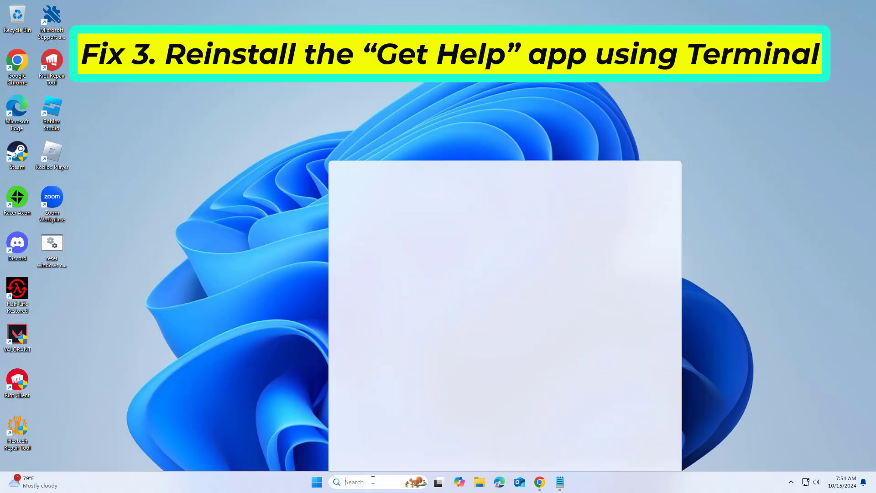
# Search 'powershell' and run Windows PowerShell as administrator, approving the permission prompt
pyautogui.write('pow')
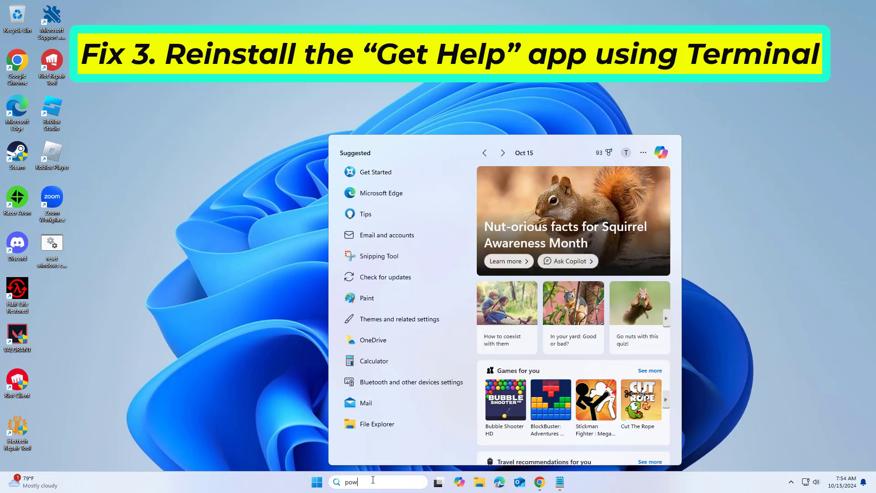
pyautogui.write('ershel')
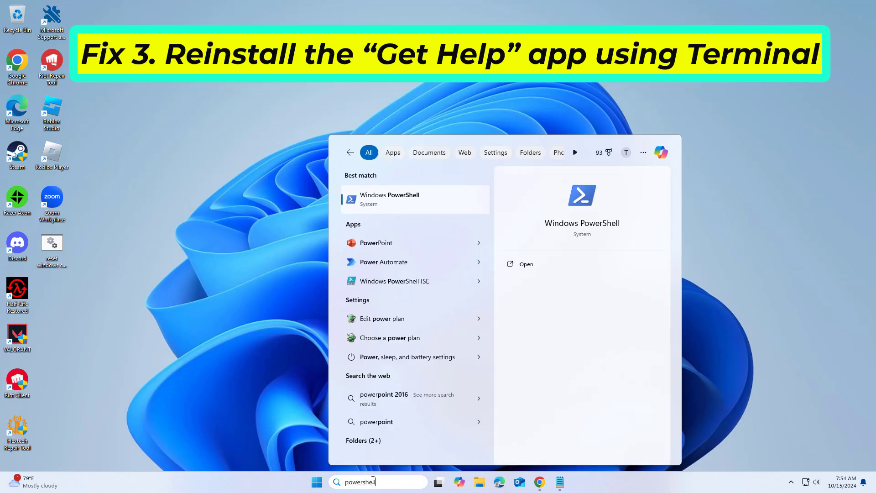
pyautogui.write('l')
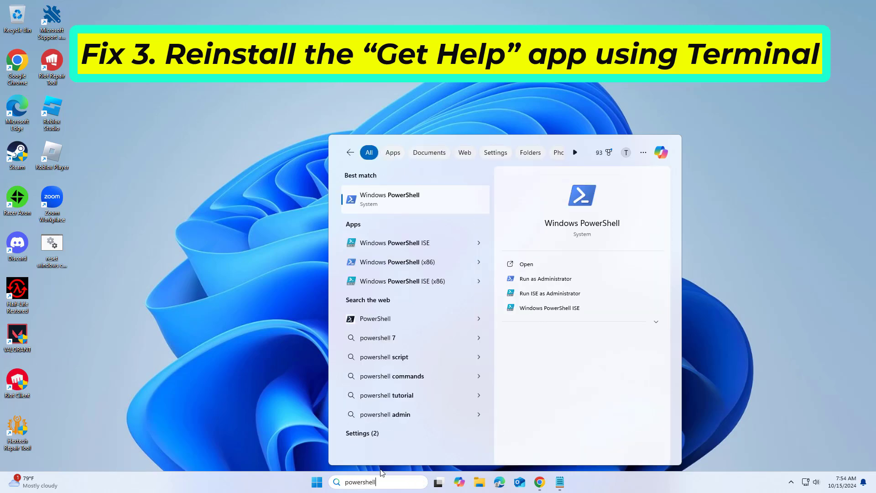
pyautogui.rightClick(389, 197)
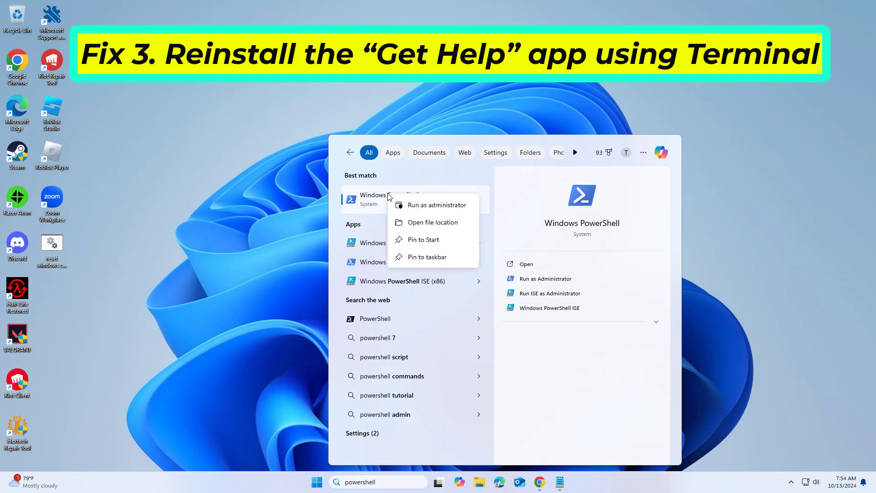
pyautogui.click(432, 207)
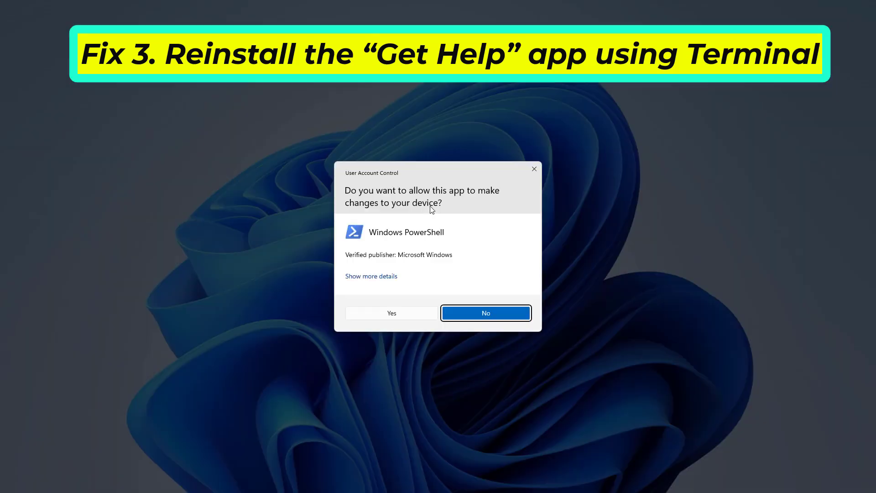
pyautogui.click(398, 319)
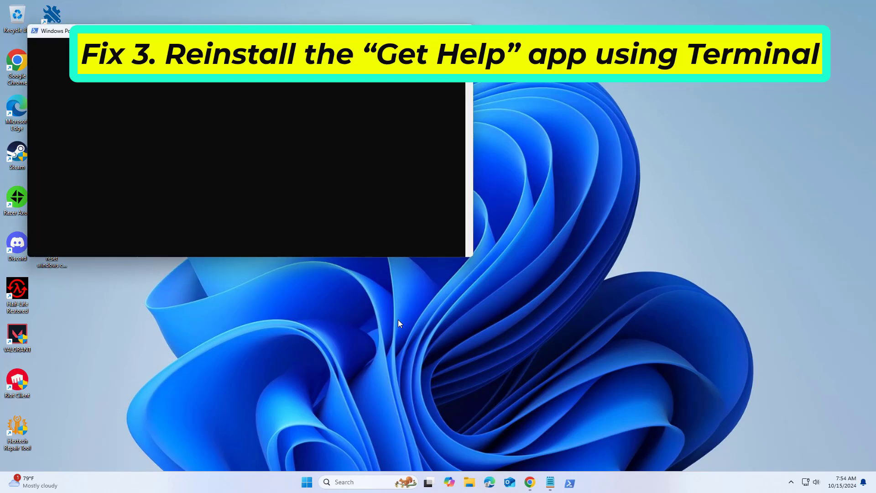
# Copy 'Get-AppxPackage *GetHelp* | Remove-AppxPackage' from Notepad and paste it into PowerShell
pyautogui.click(550, 483)
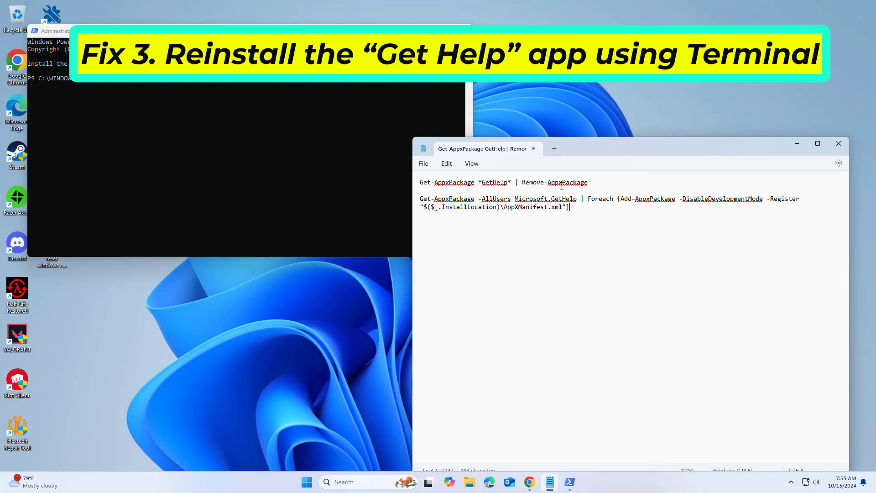
pyautogui.click(590, 182)
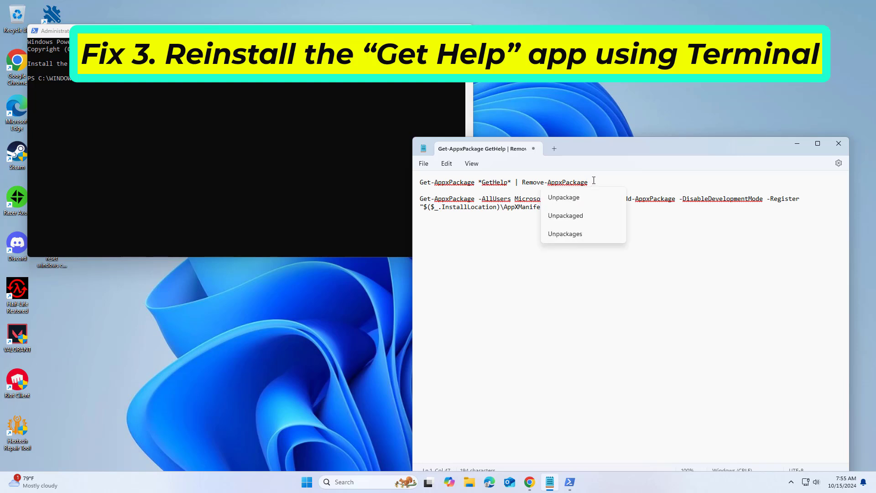
pyautogui.moveTo(589, 183); pyautogui.dragTo(419, 184)
pyautogui.rightClick(436, 185)
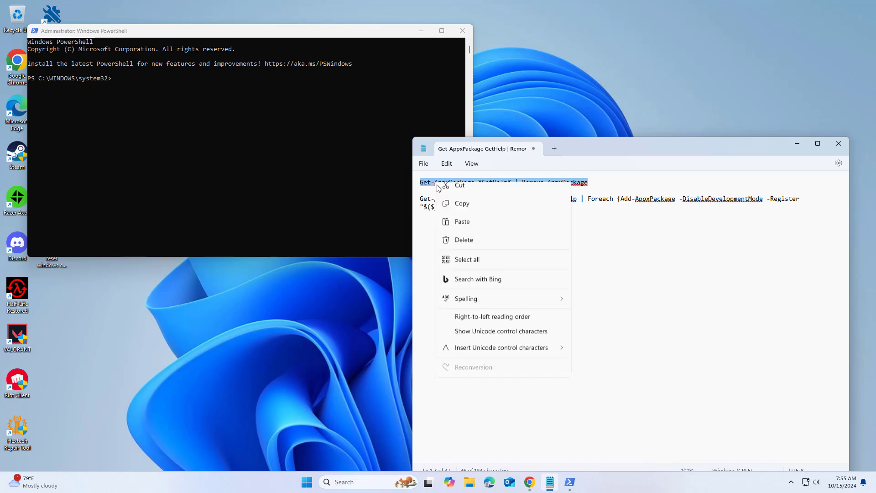
pyautogui.click(459, 232)
pyautogui.click(325, 34)
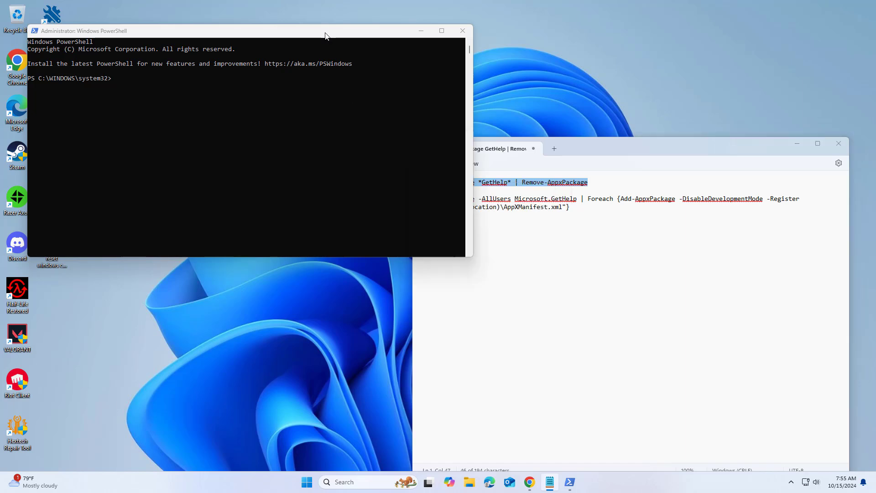
pyautogui.rightClick(325, 33)
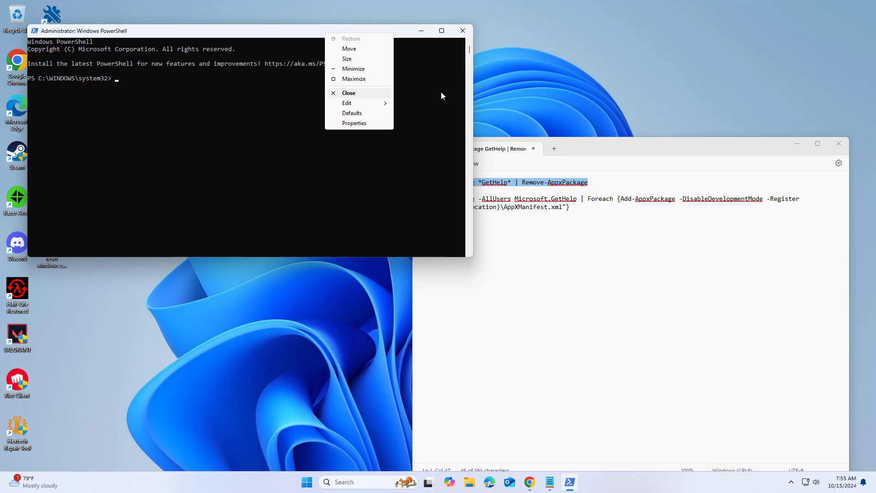
pyautogui.moveTo(370, 108)
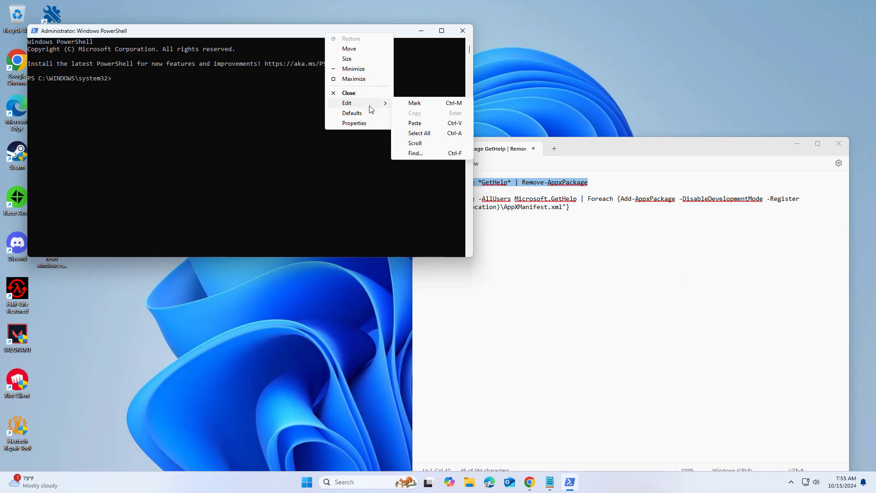
pyautogui.click(413, 124)
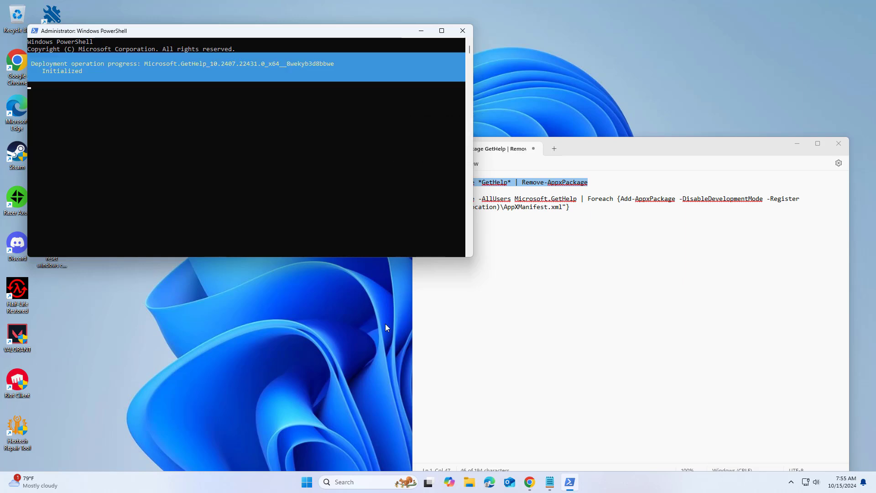
pyautogui.click(357, 483)
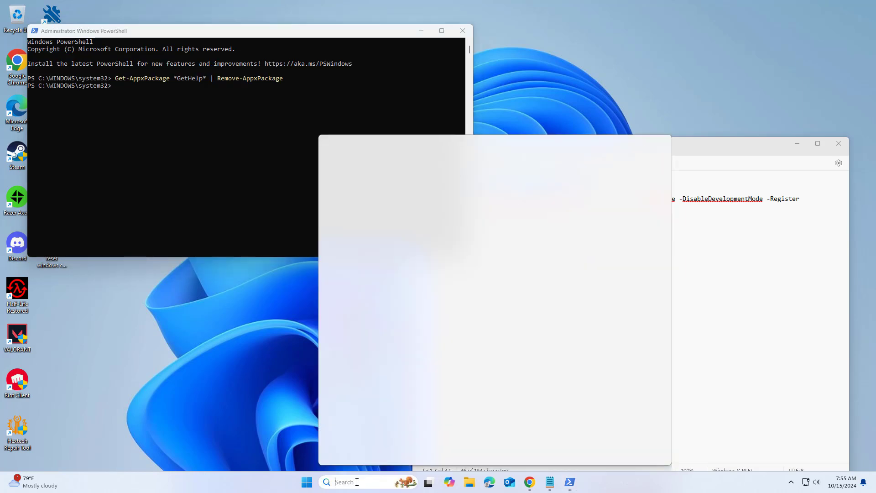
pyautogui.write('get')
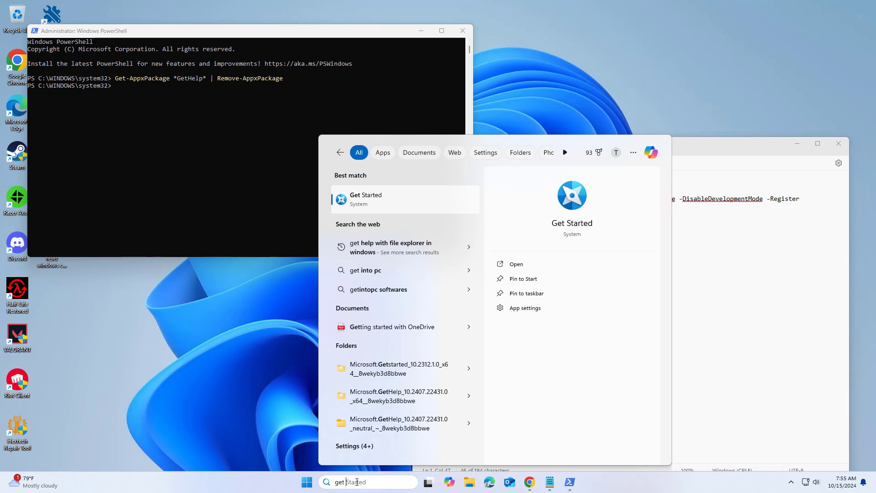
pyautogui.write(' h')
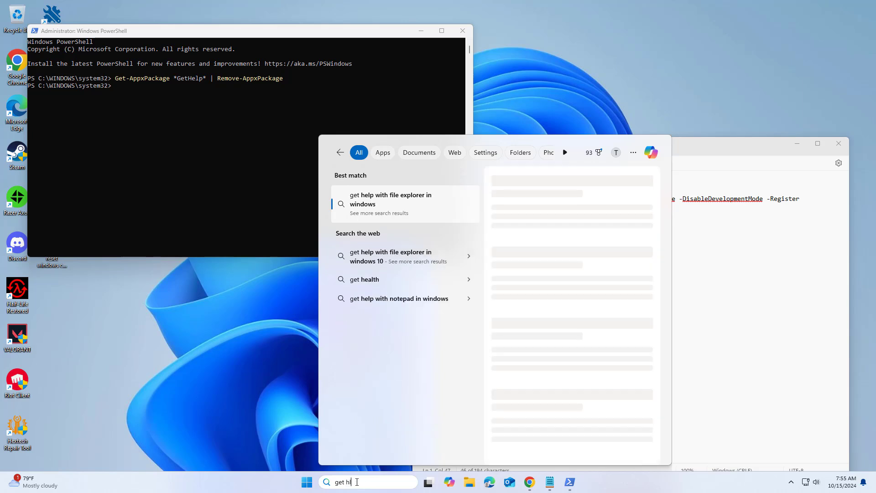
pyautogui.click(249, 390)
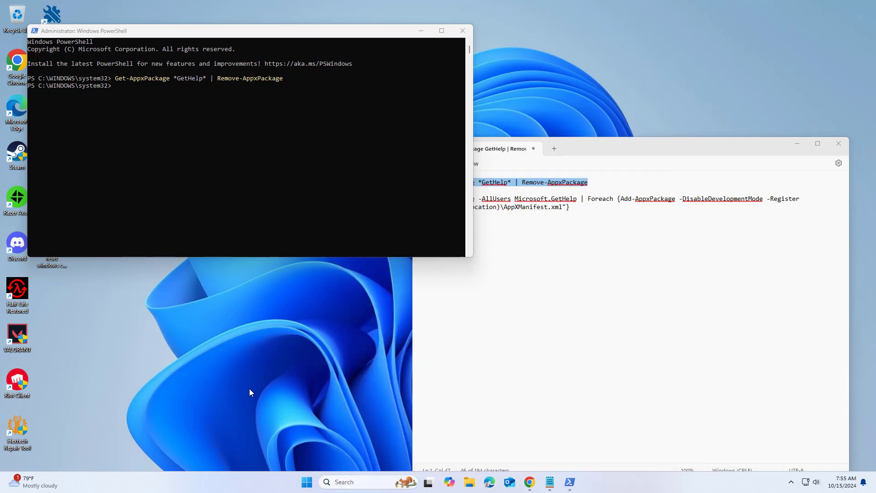
# Copy the Get-AppxPackage -AllUsers Microsoft.GetHelp re-register line from Notepad and paste it into PowerShell
pyautogui.click(551, 376)
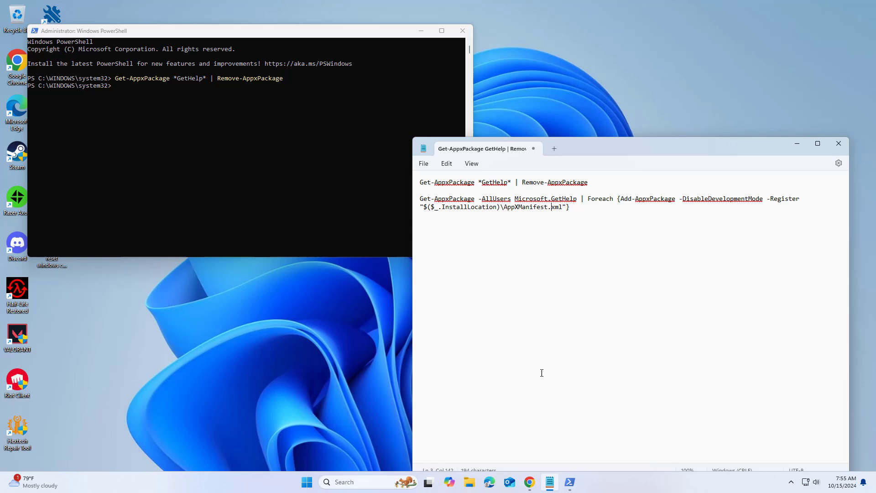
pyautogui.click(210, 331)
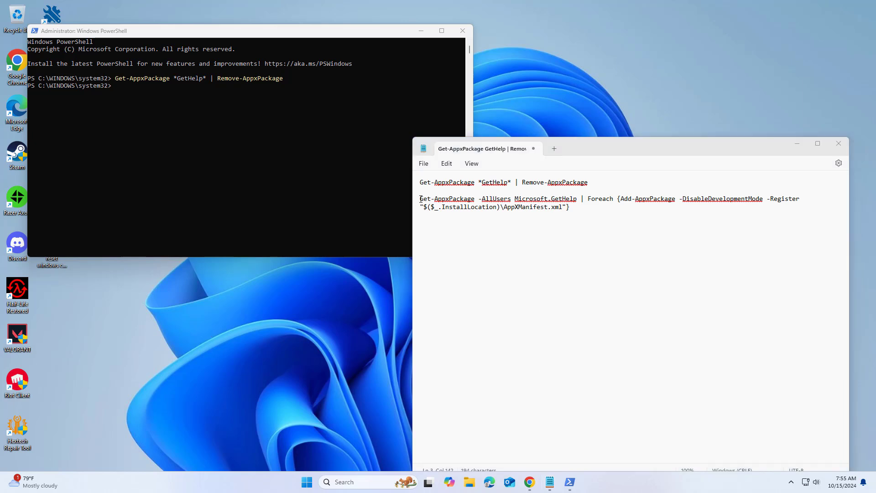
pyautogui.moveTo(419, 200); pyautogui.dragTo(579, 204)
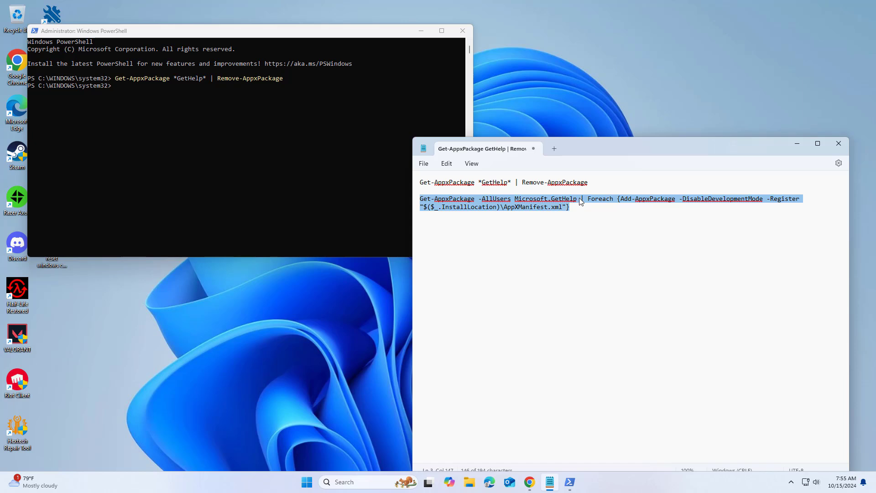
pyautogui.rightClick(582, 201)
pyautogui.click(594, 248)
pyautogui.click(337, 33)
pyautogui.rightClick(337, 33)
pyautogui.moveTo(365, 100)
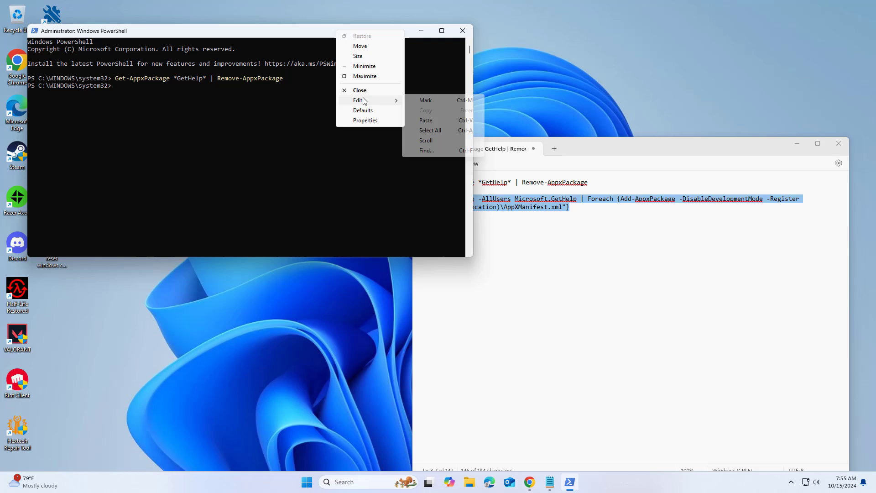
pyautogui.click(424, 121)
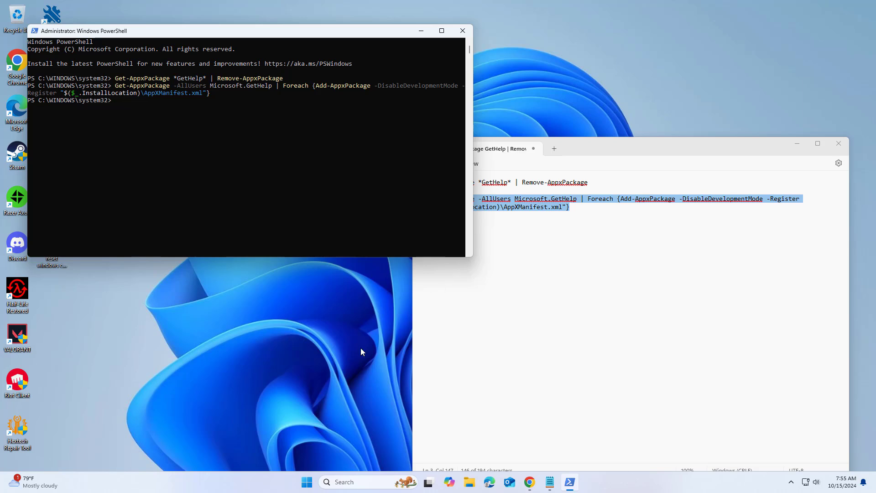
# Type 'get help' into Windows Search to find the reinstalled app
pyautogui.click(328, 377)
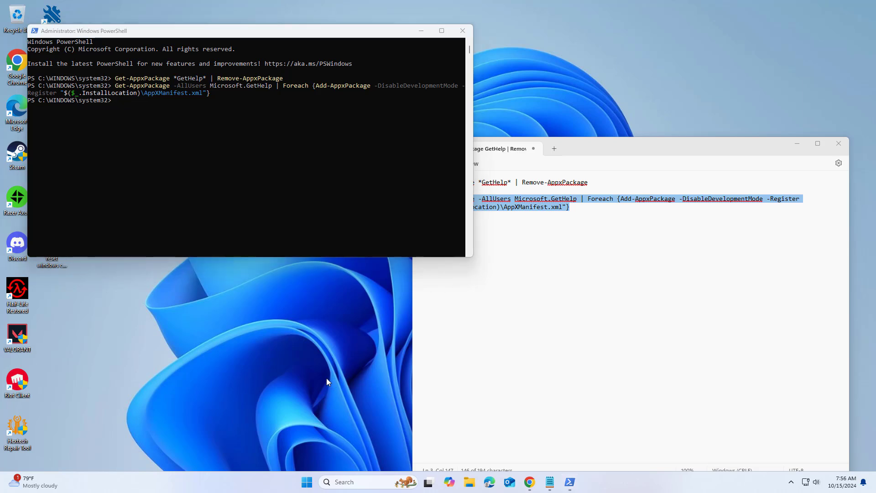
pyautogui.click(365, 478)
pyautogui.write('get')
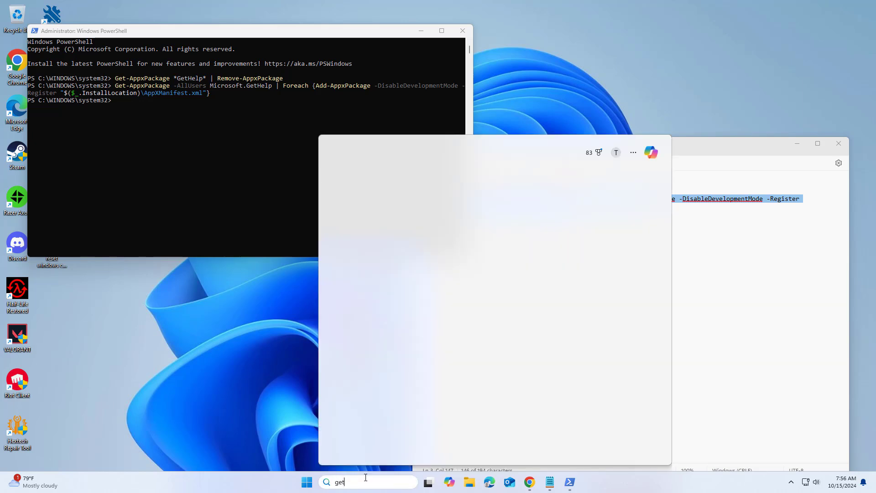
pyautogui.write(' help')
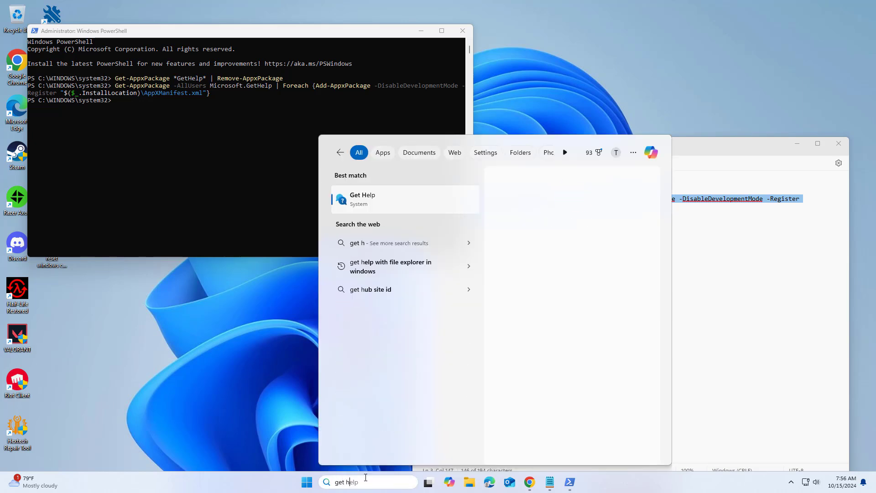